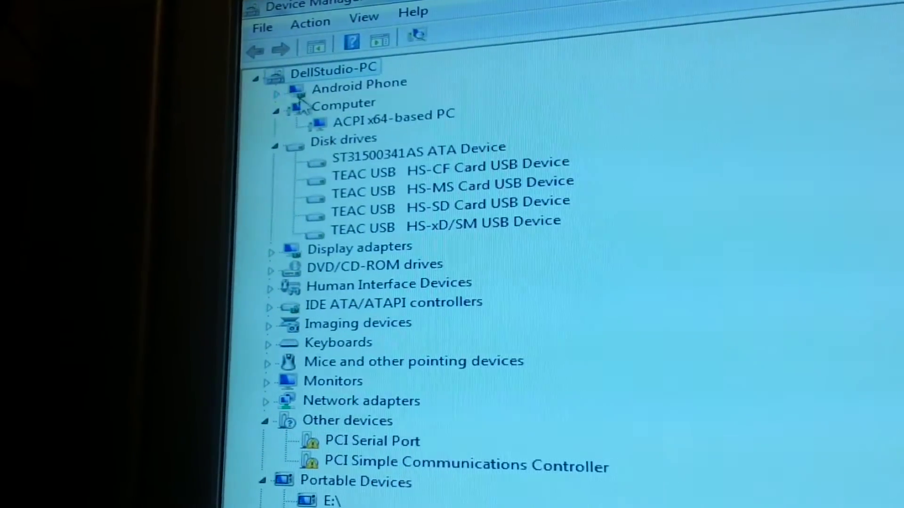
Expand the Android Phone category to show the Android Composite ADB Interface driver.
left_click(276, 101)
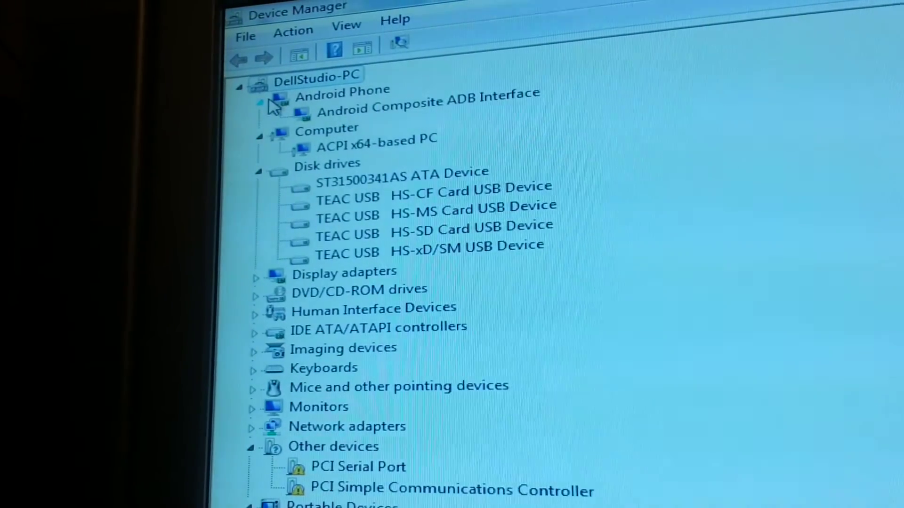